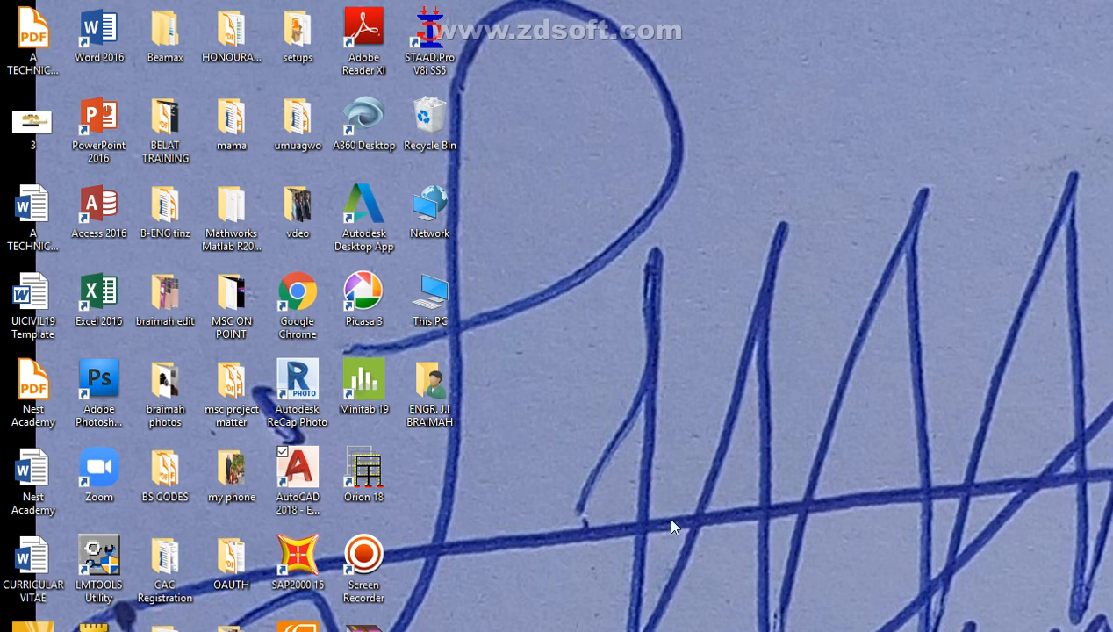
Step: Launch AutoCAD 2018 and start a new blank drawing
click(290, 465)
double_click(294, 473)
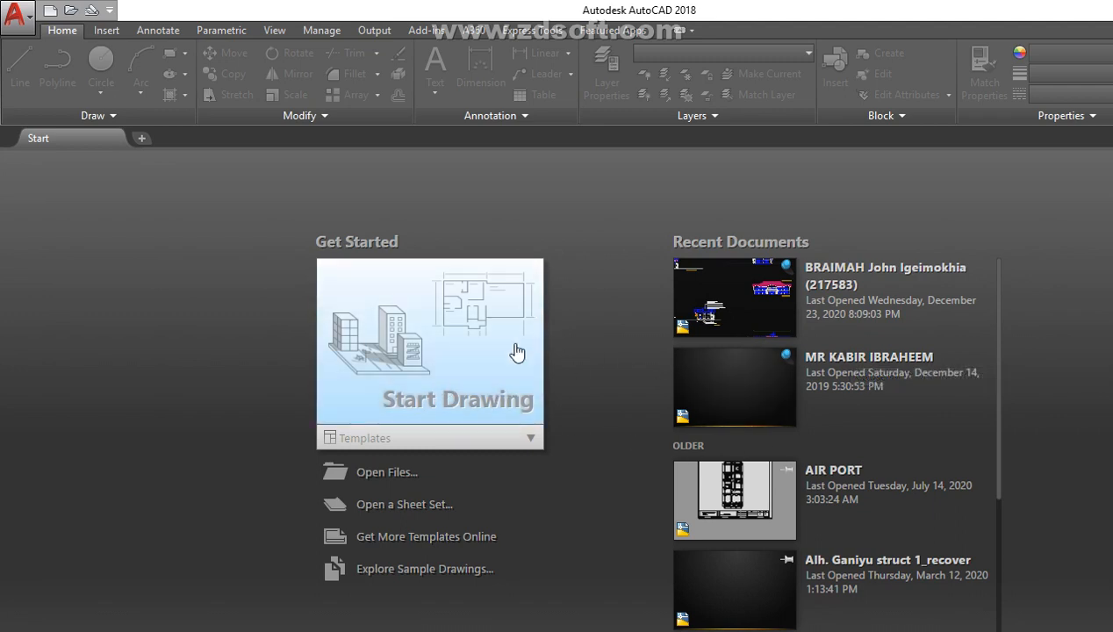
click(518, 373)
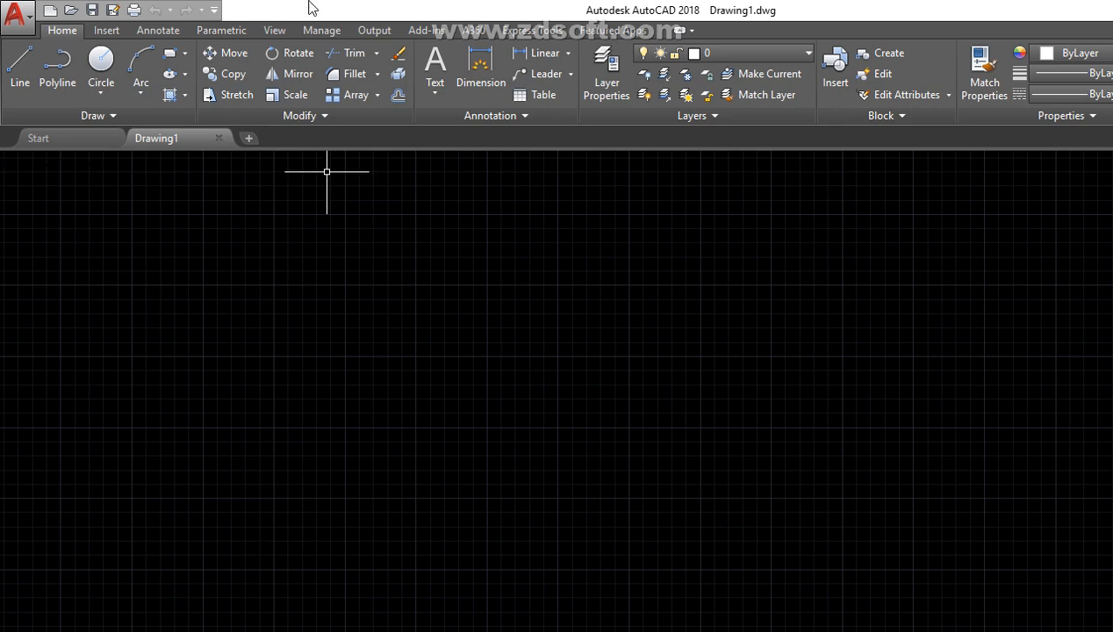
Step: Draw a horizontal line 5000 units long at 0° as the base of a rectangle
click(27, 68)
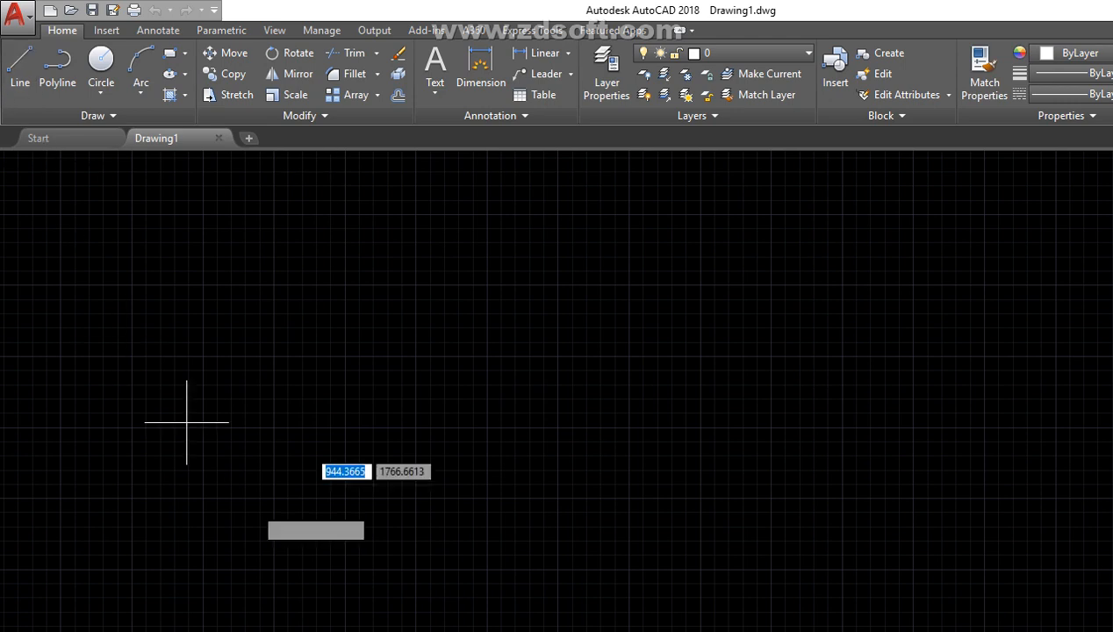
click(488, 426)
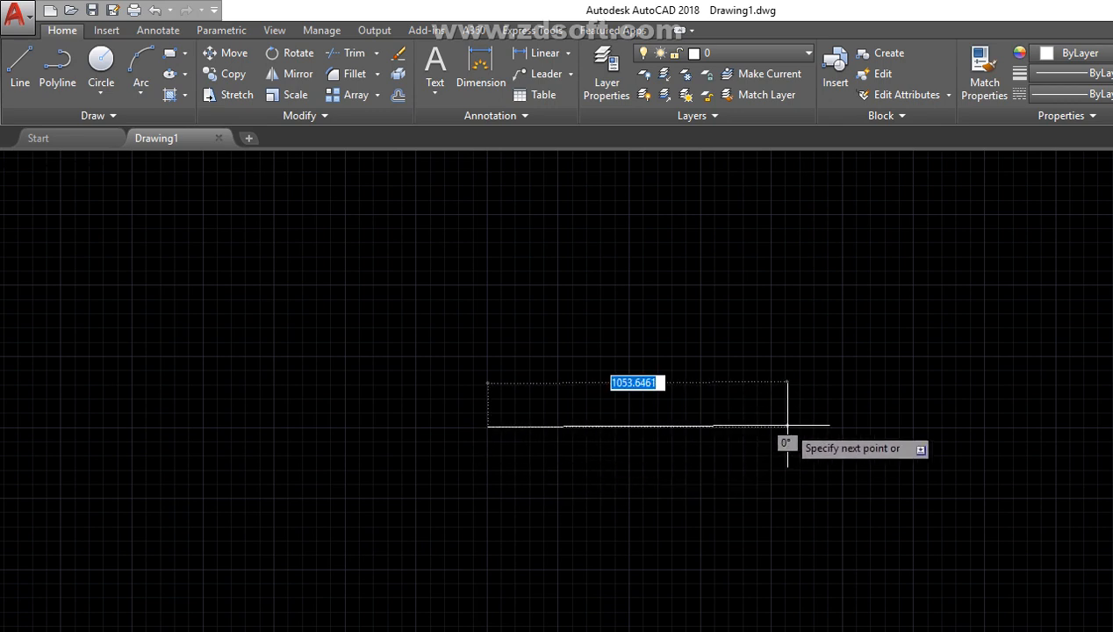
text(500)
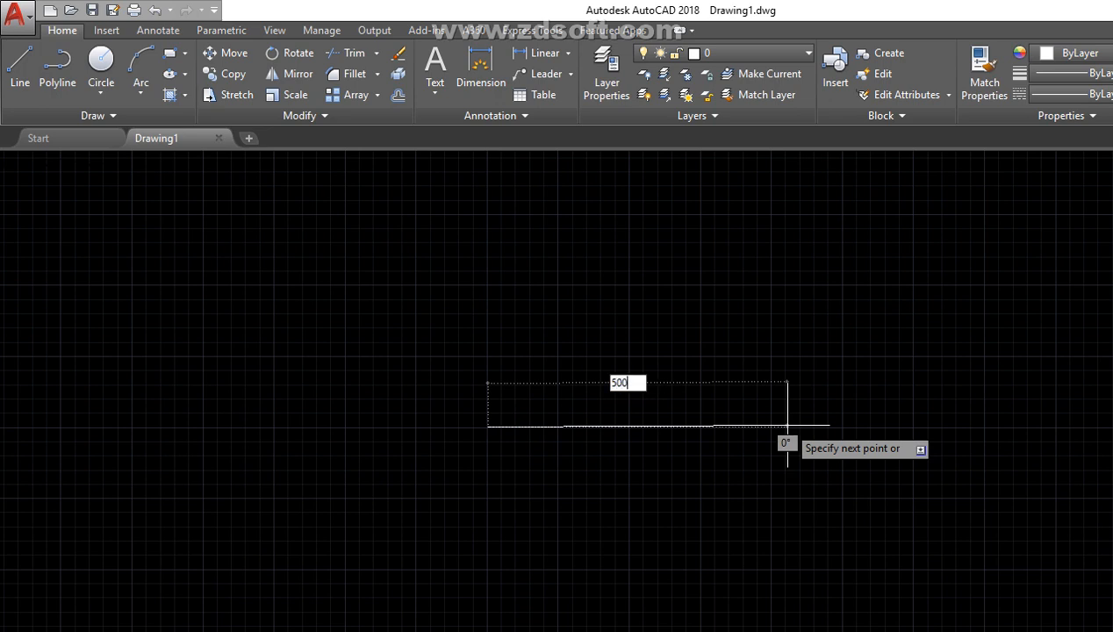
text(0)
key(Return)
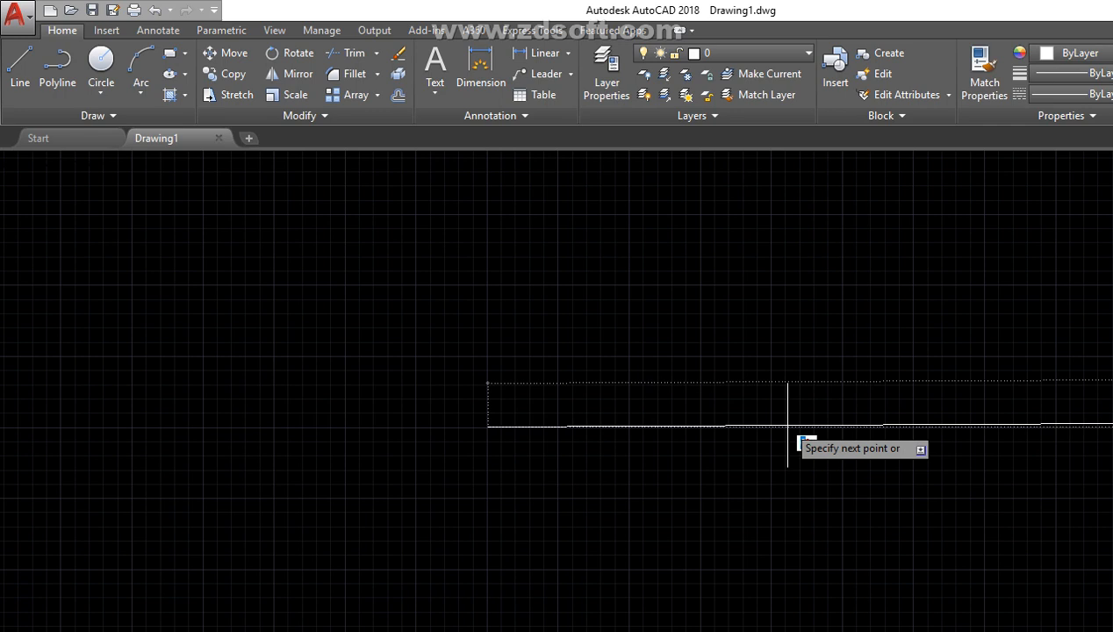
text(0)
key(Return)
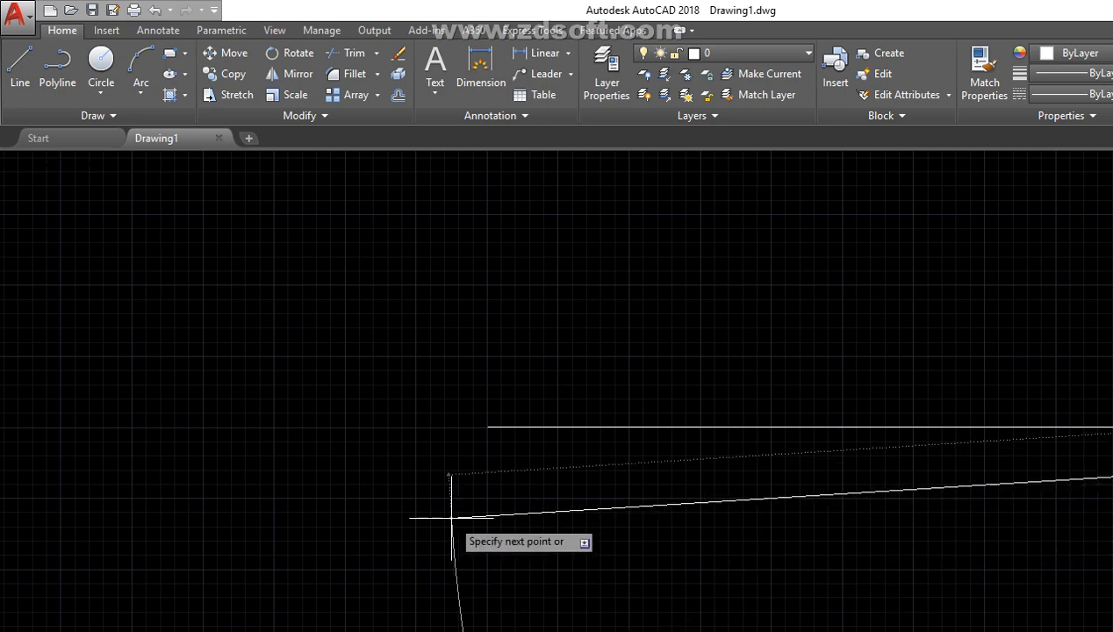
Step: Continue the line vertically upward for 2500 units from the right end of the base
scroll(410, 432, down, 3)
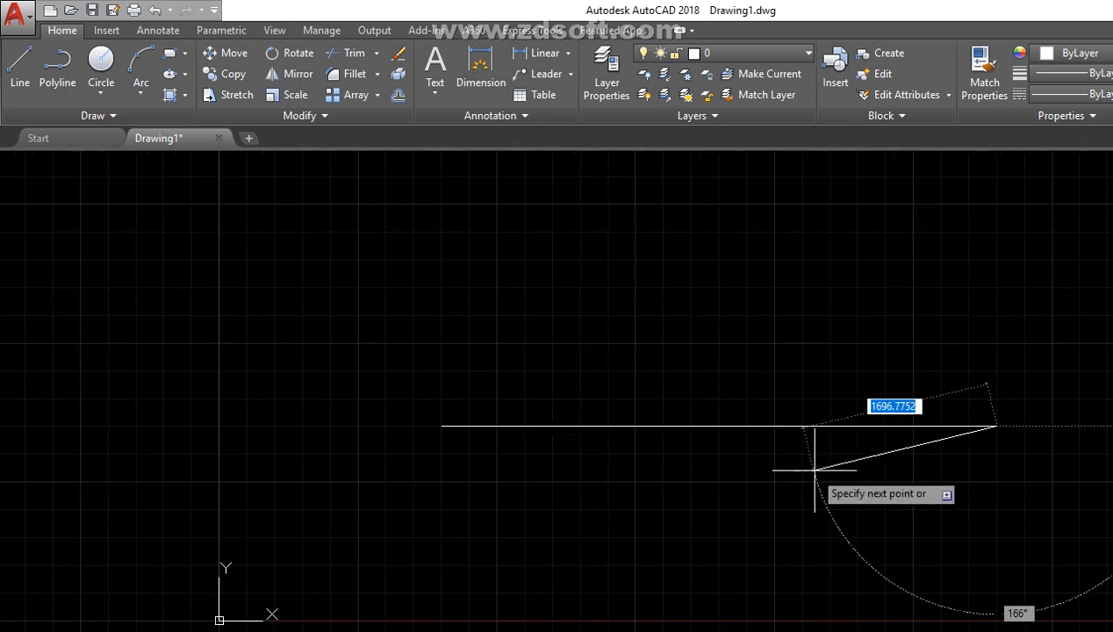
scroll(1022, 334, up, 2)
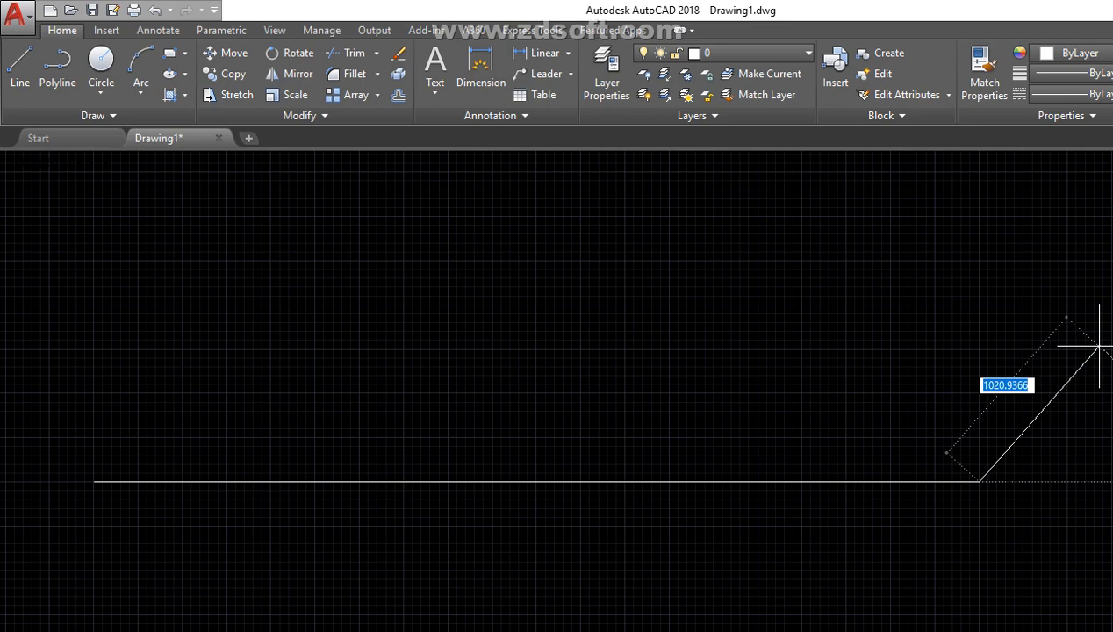
text(2)
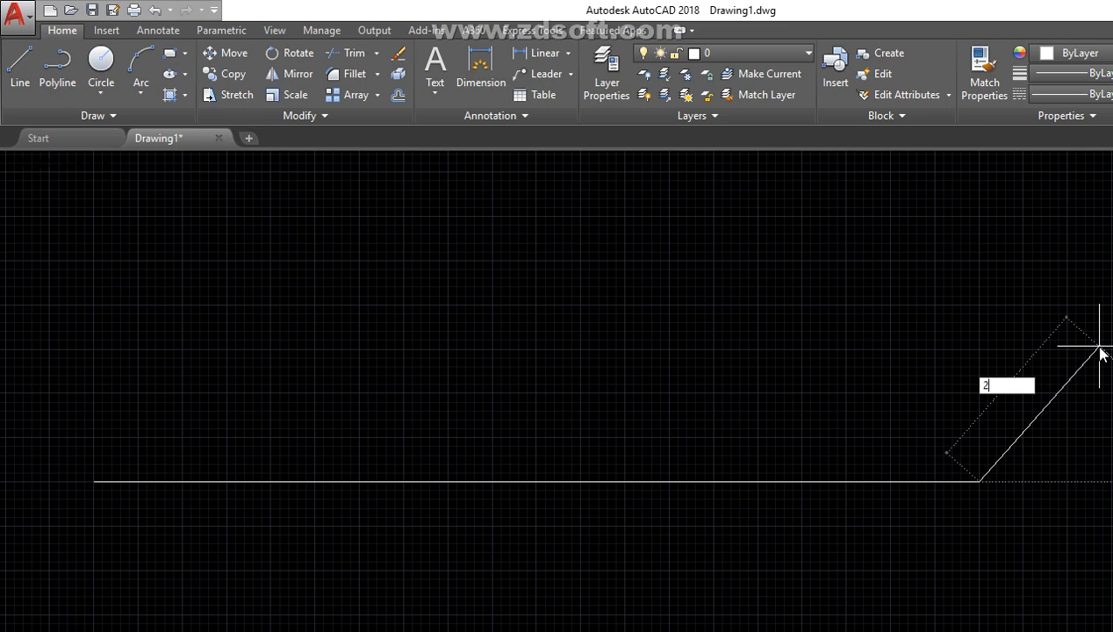
text(500)
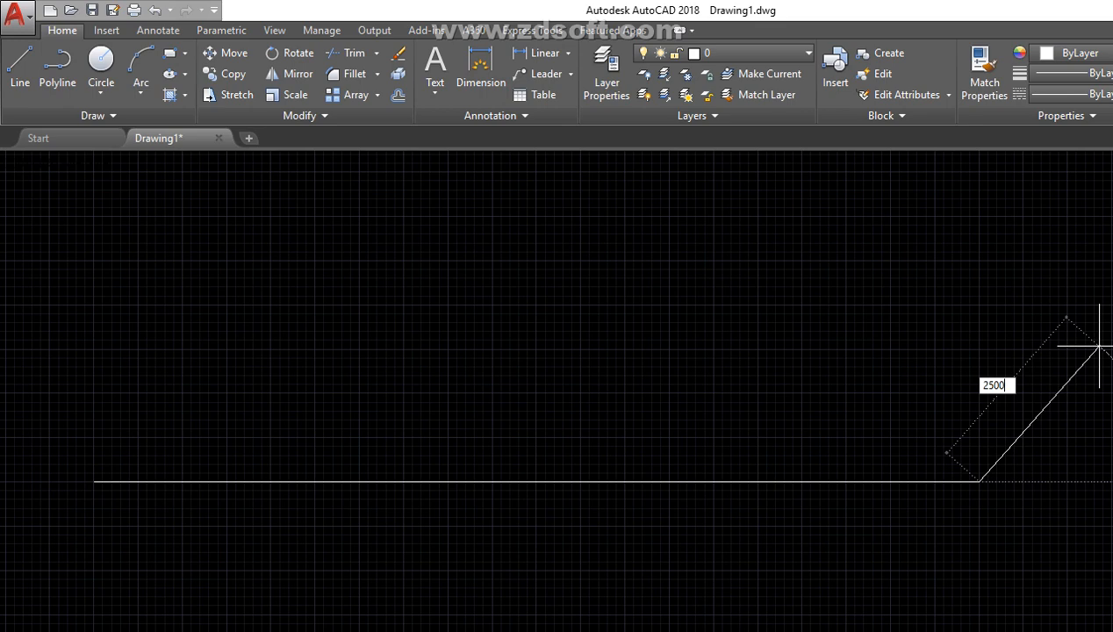
key(Tab)
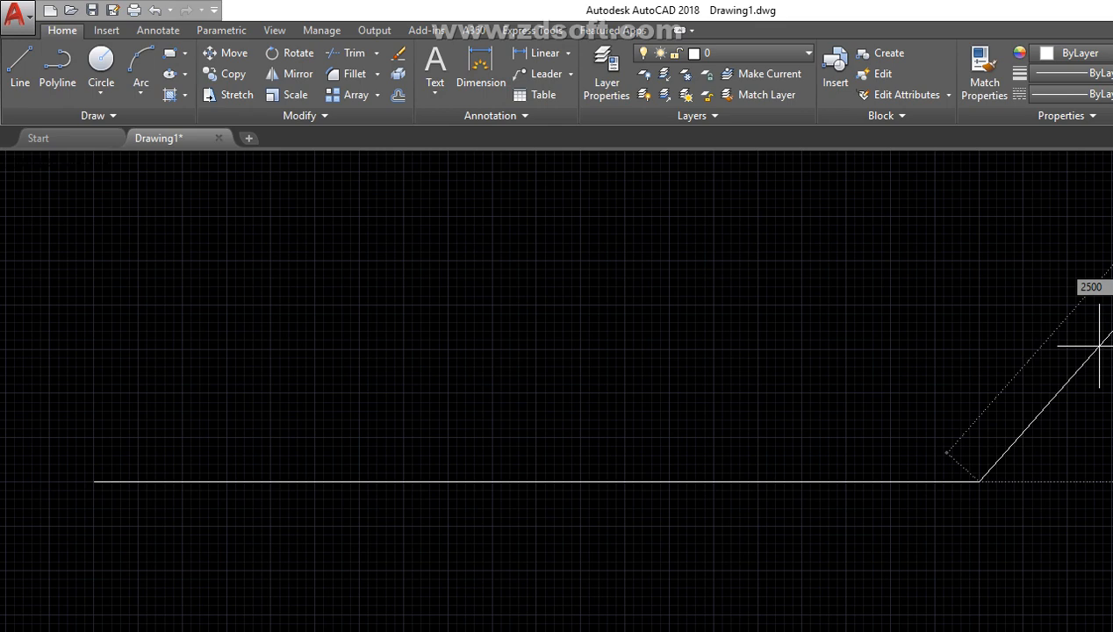
key(Return)
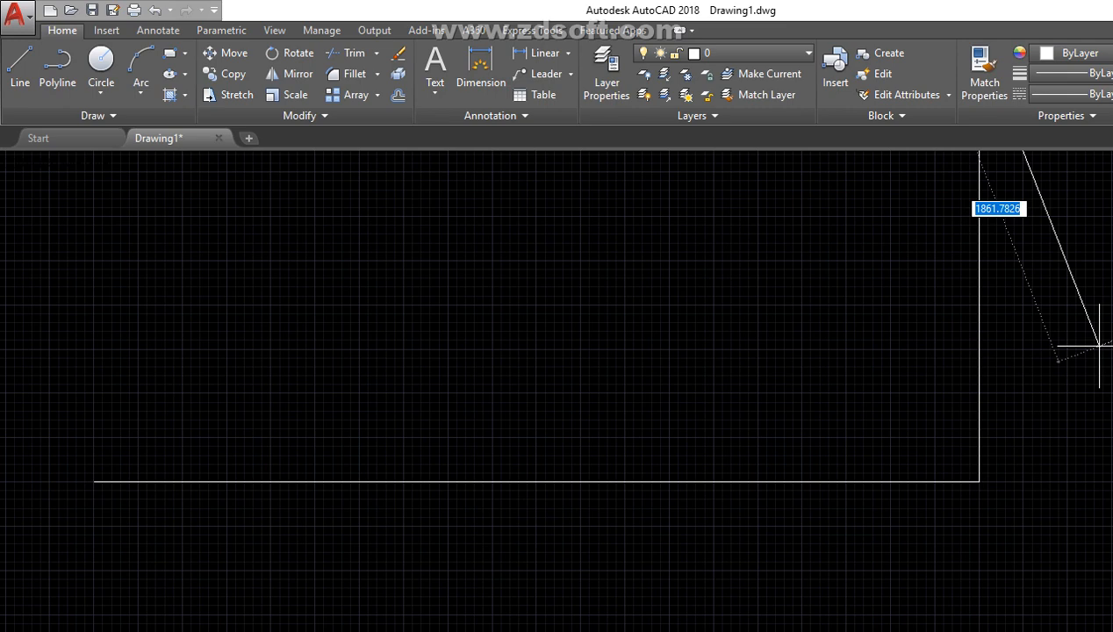
Step: Draw the rectangle's top edge 5000 units long at 180°, back toward the left
scroll(1099, 347, down, 2)
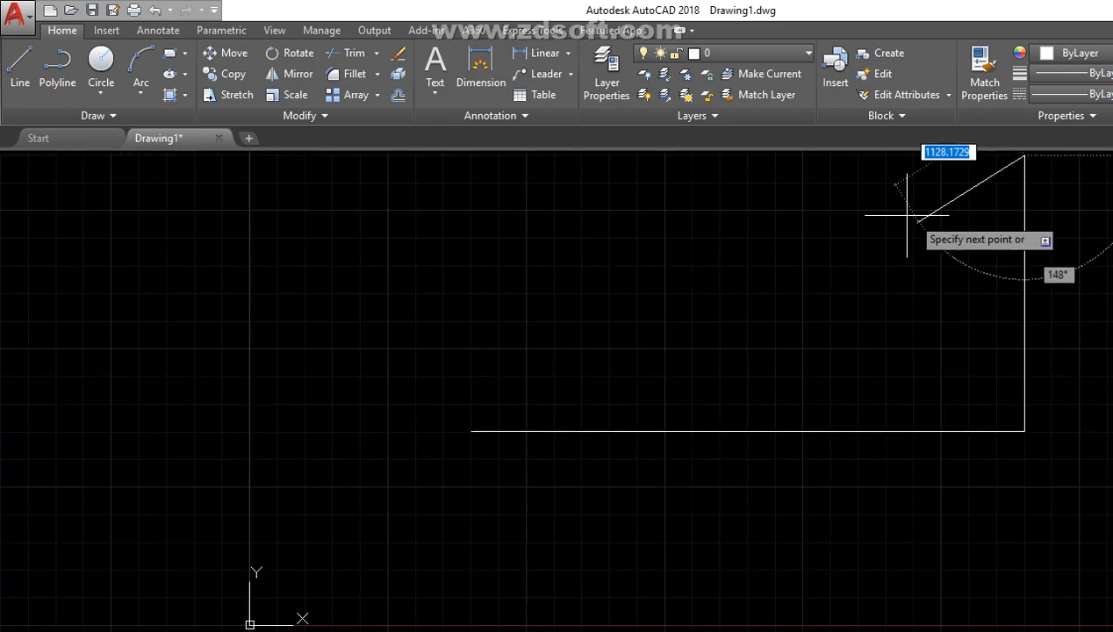
scroll(808, 280, down, 2)
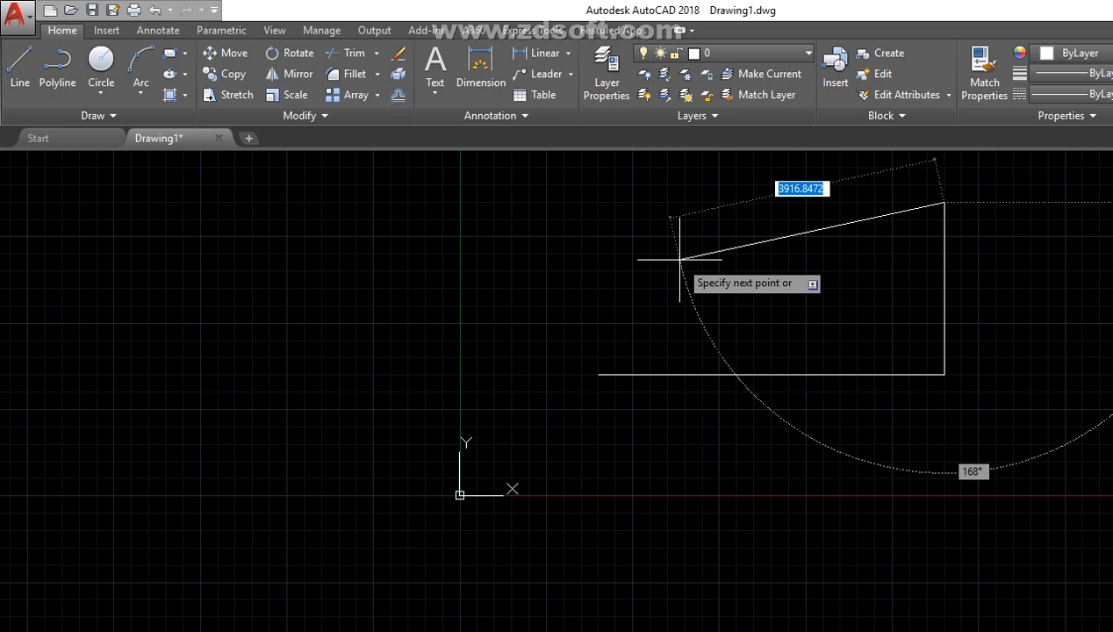
text(5000)
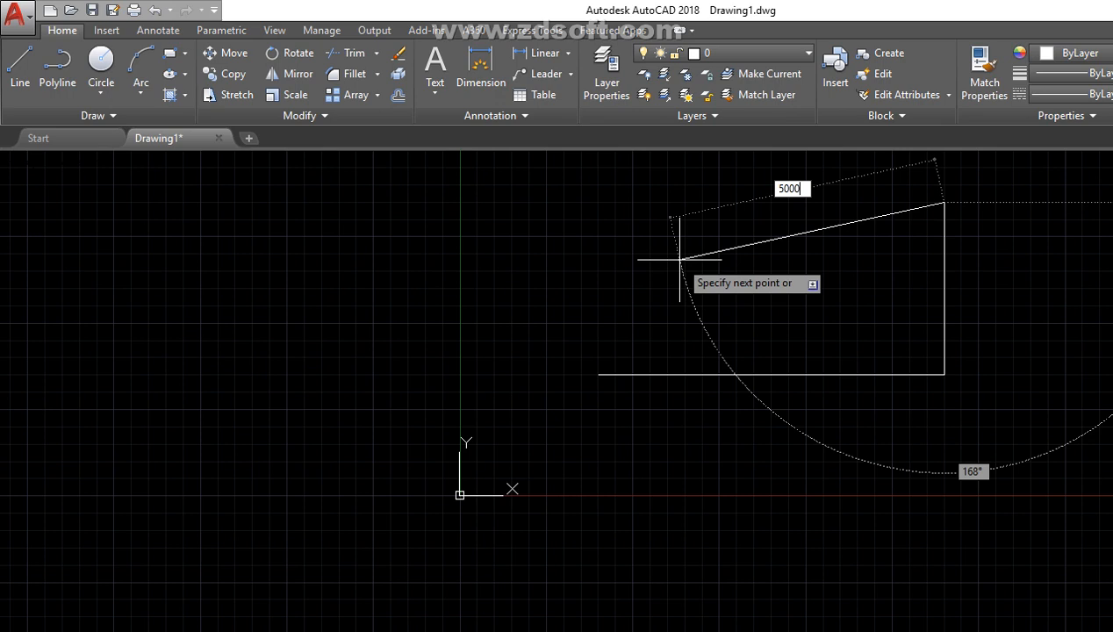
key(Tab)
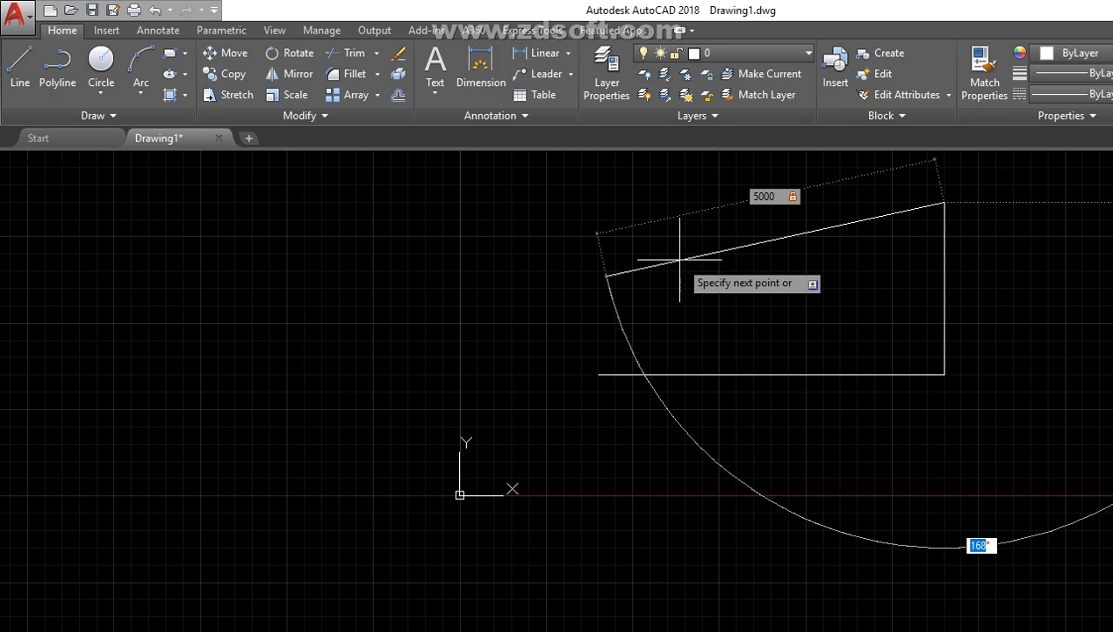
text(180)
key(Return)
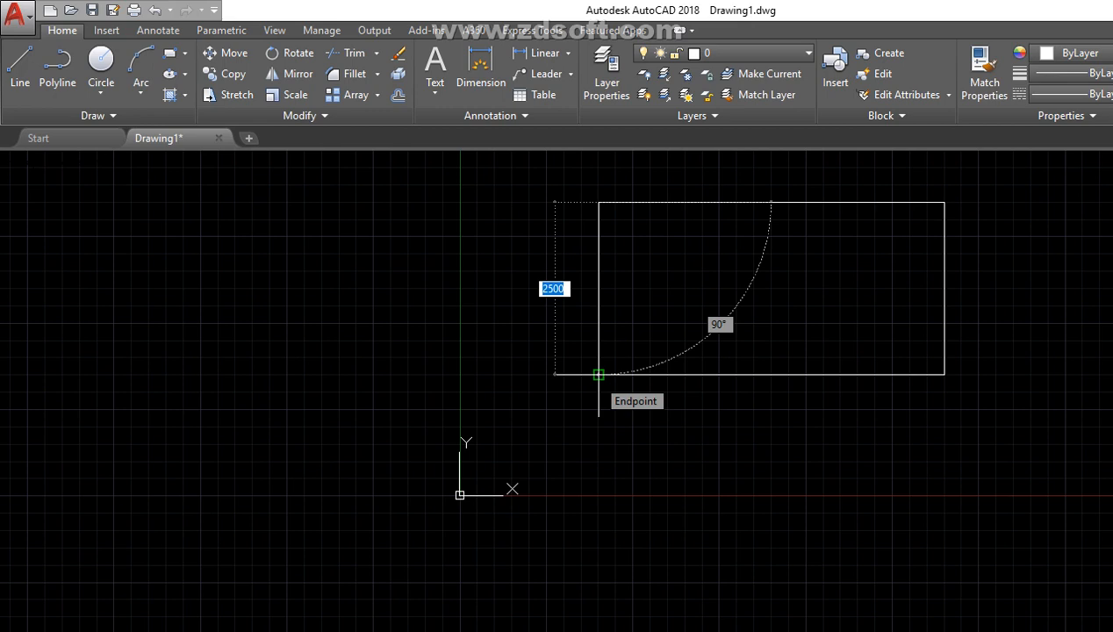
Step: Close the rectangle with a 2500-unit line at 90° down to the base's starting point and end the Line command
text(2500)
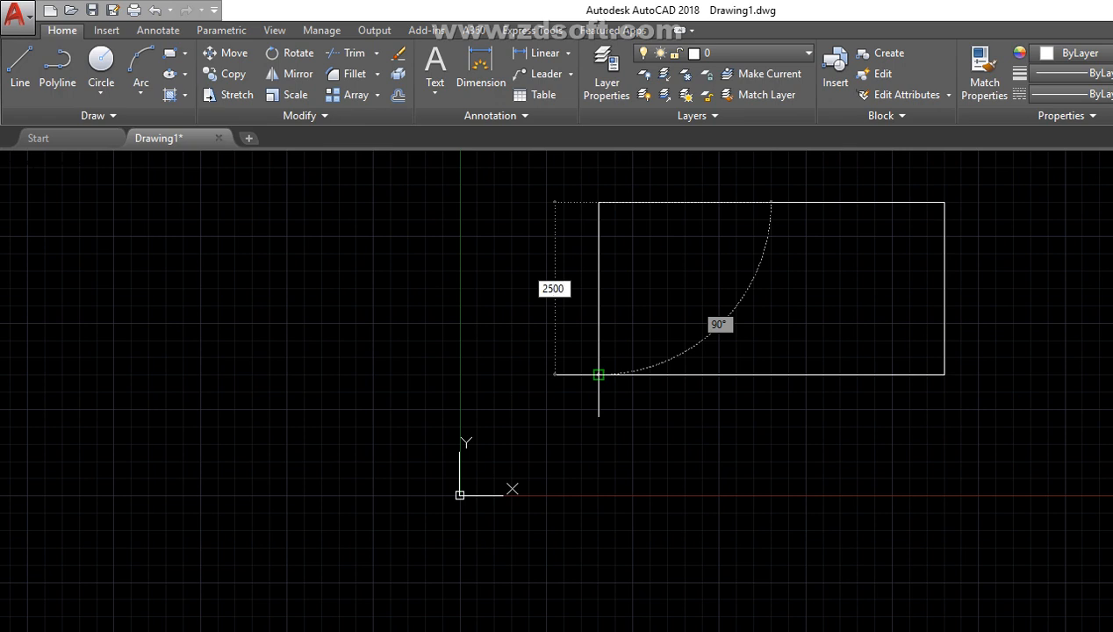
key(Tab)
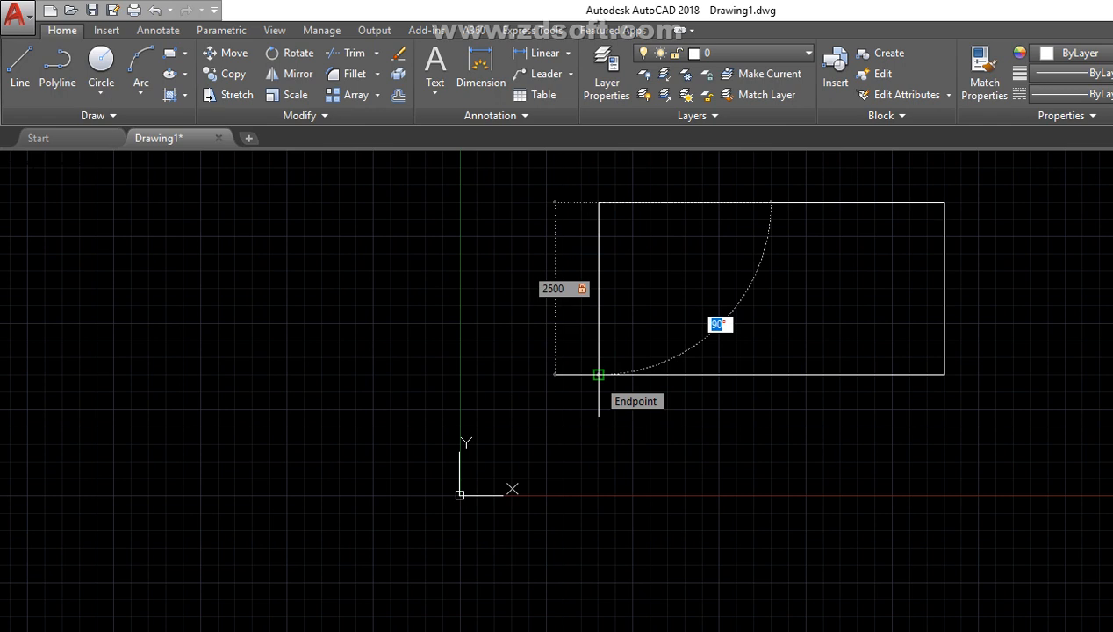
text(90)
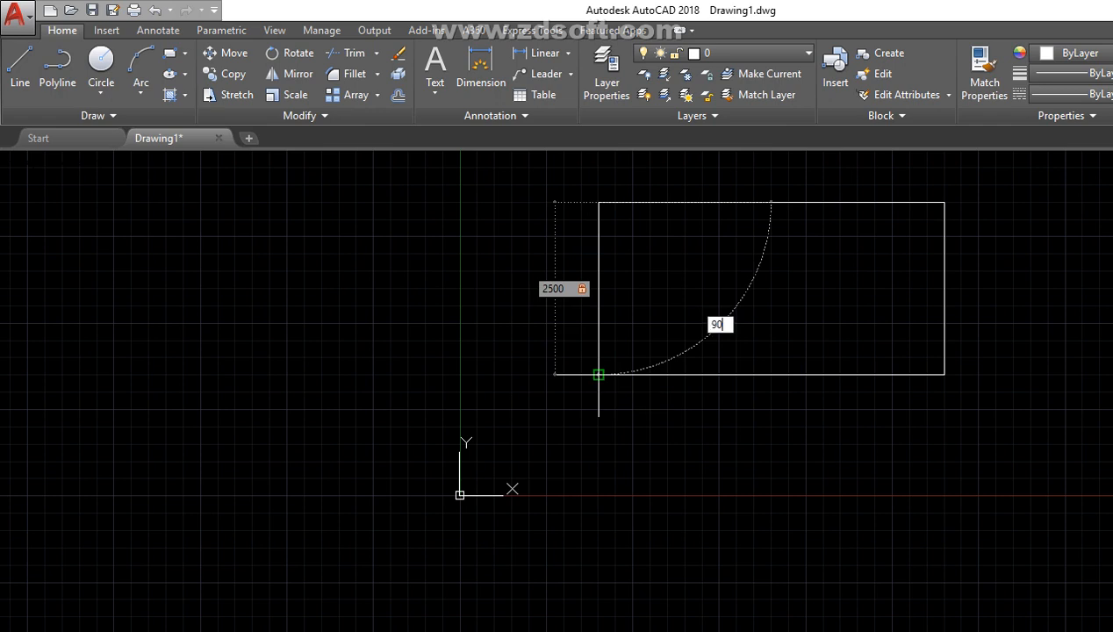
key(Return)
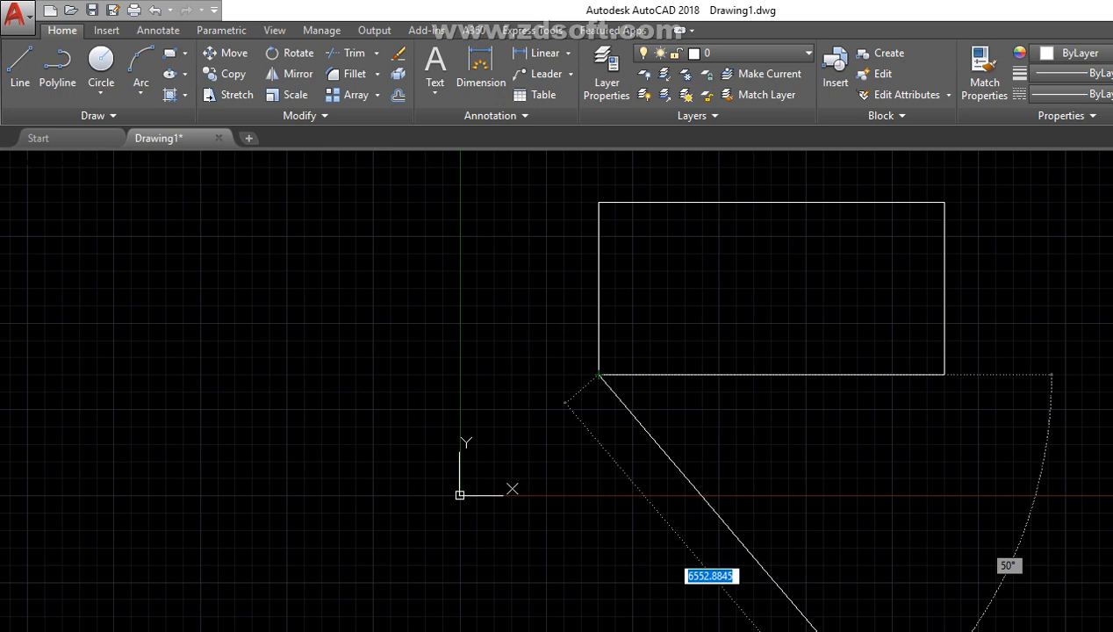
key(Escape)
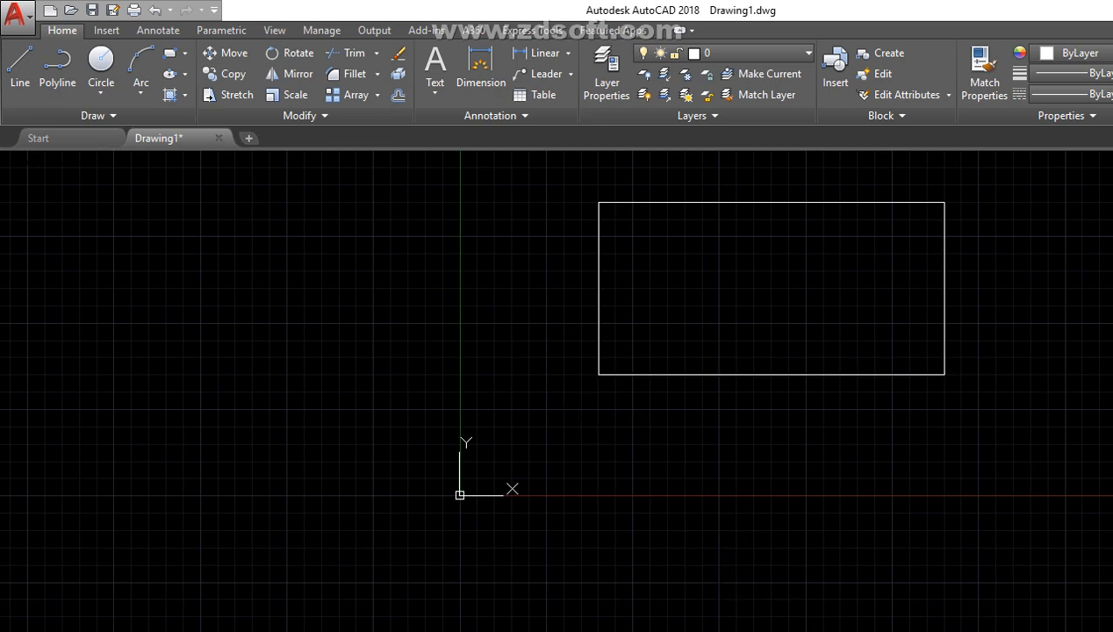
Step: Inspect the finished 5000 by 2500 rectangle at several magnifications
scroll(840, 326, down, 4)
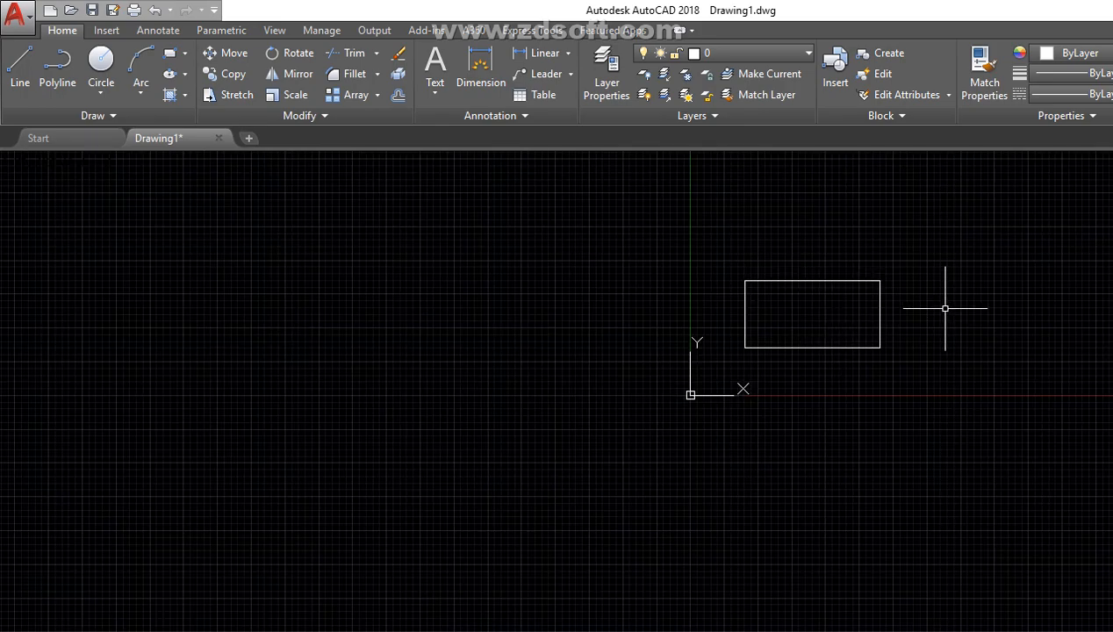
scroll(948, 299, up, 4)
scroll(951, 285, up, 2)
scroll(889, 375, down, 6)
scroll(765, 480, up, 4)
scroll(740, 522, down, 8)
scroll(408, 522, down, 4)
scroll(368, 566, down, 3)
scroll(676, 467, up, 5)
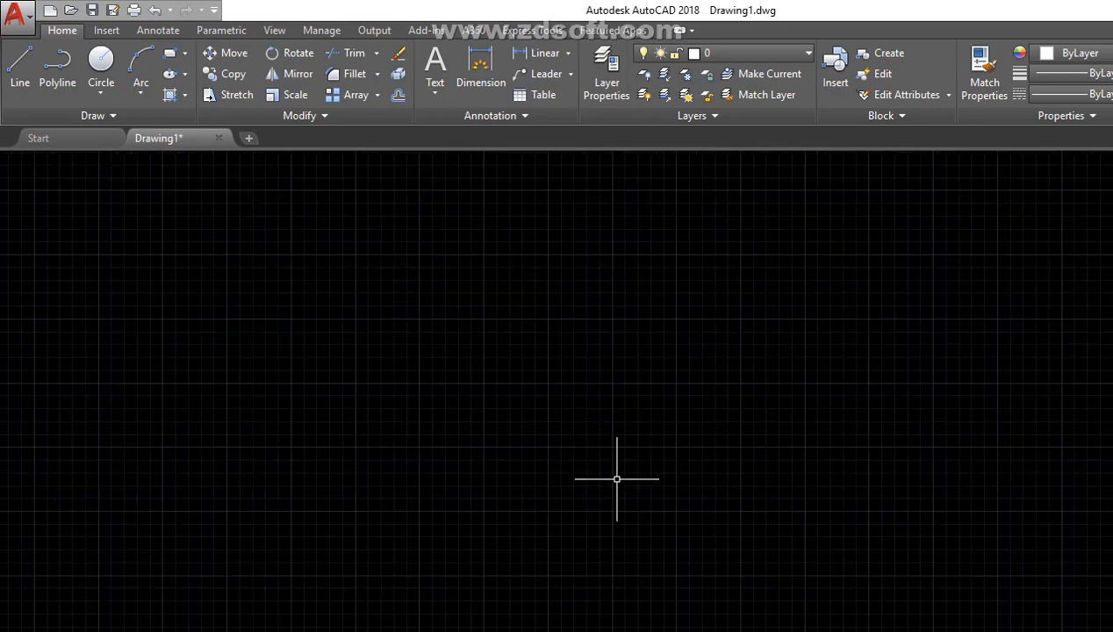
scroll(617, 479, down, 3)
scroll(243, 567, up, 3)
scroll(249, 590, up, 8)
scroll(249, 590, down, 2)
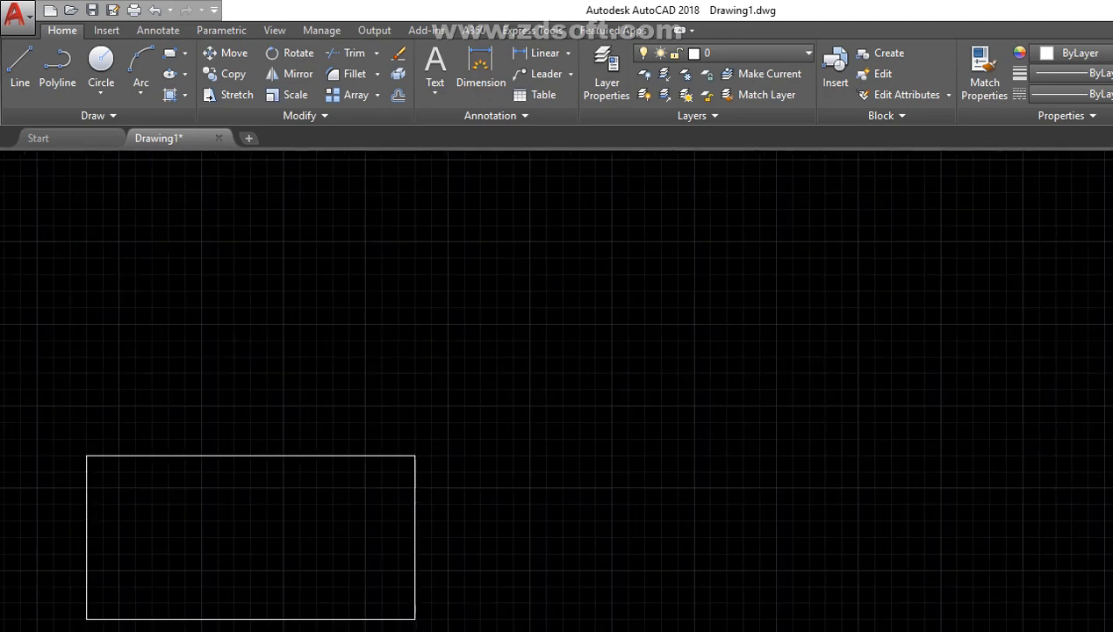
scroll(97, 629, up, 2)
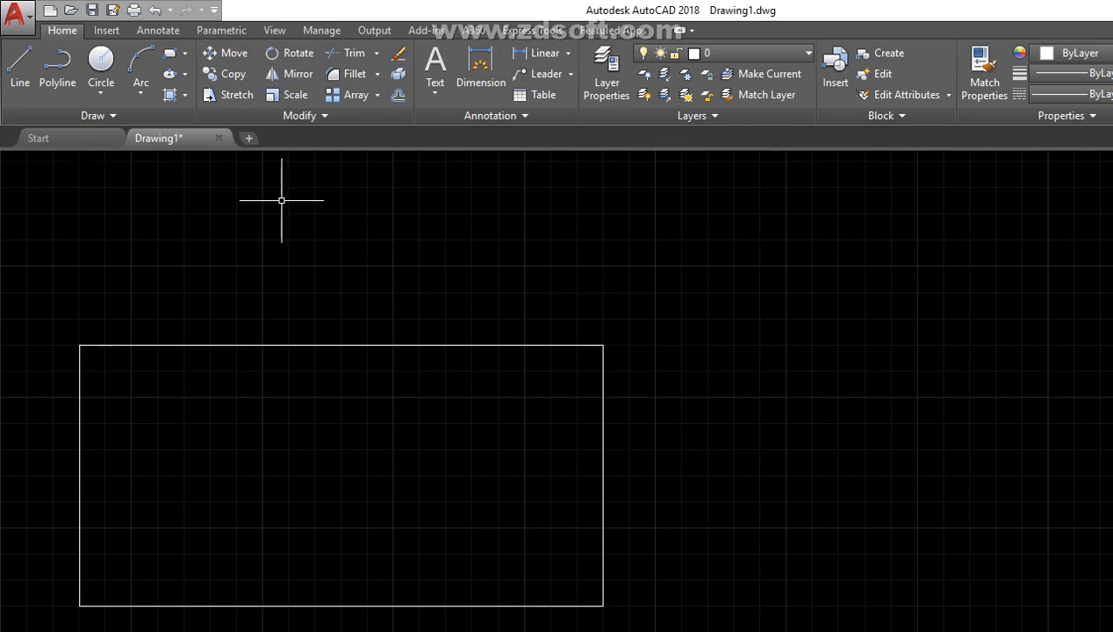
Step: Draw a second rectangle freehand with lines, right of the first one, with a left side about 2720 units high
click(19, 69)
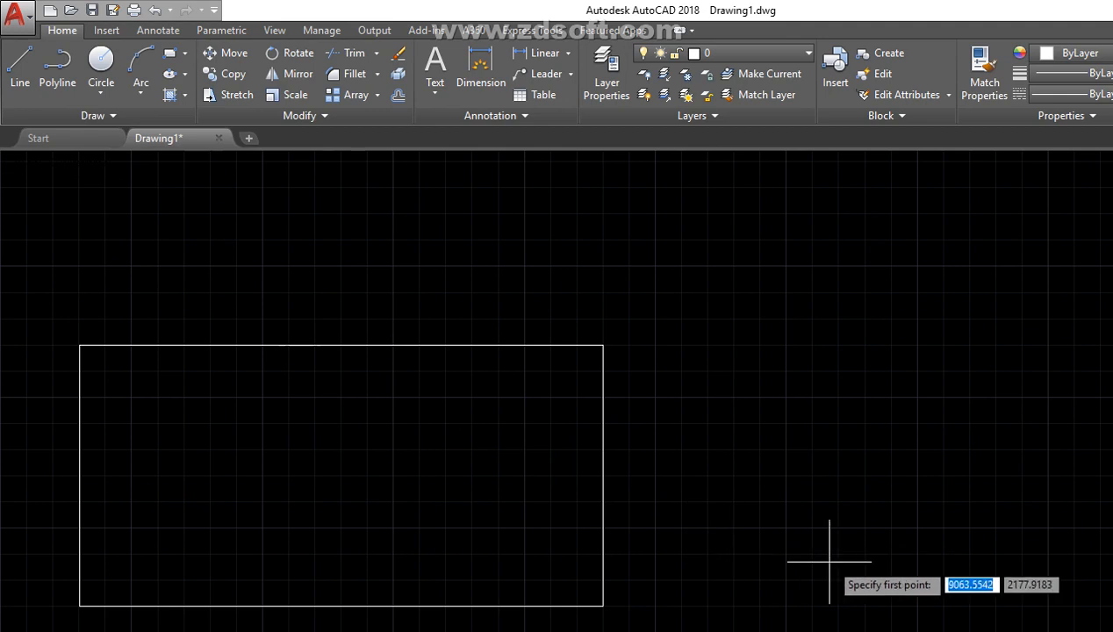
click(786, 342)
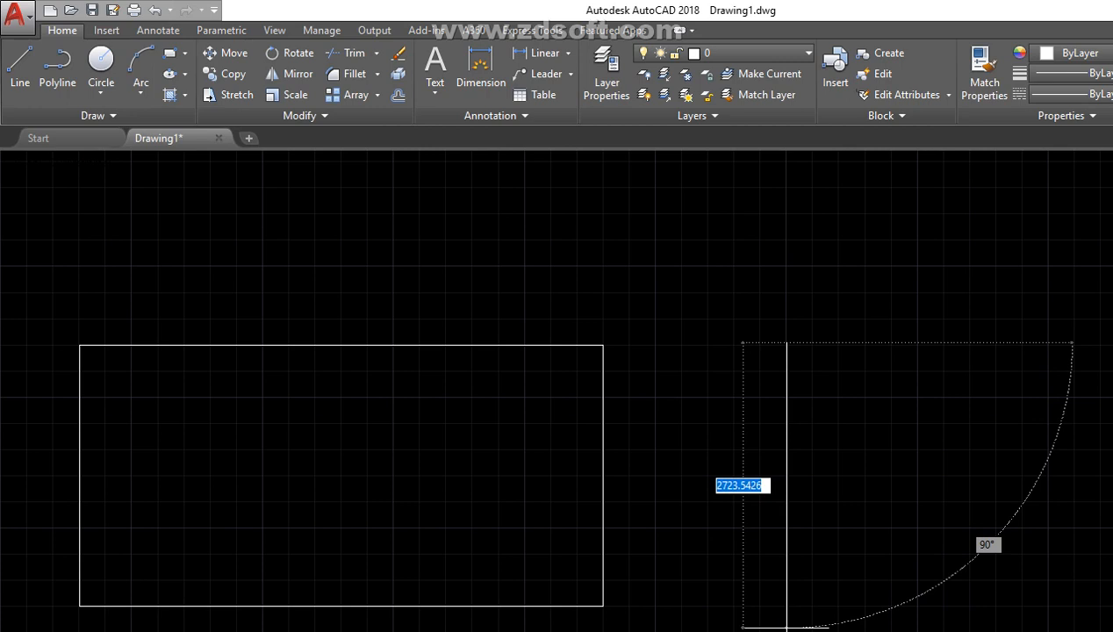
click(787, 628)
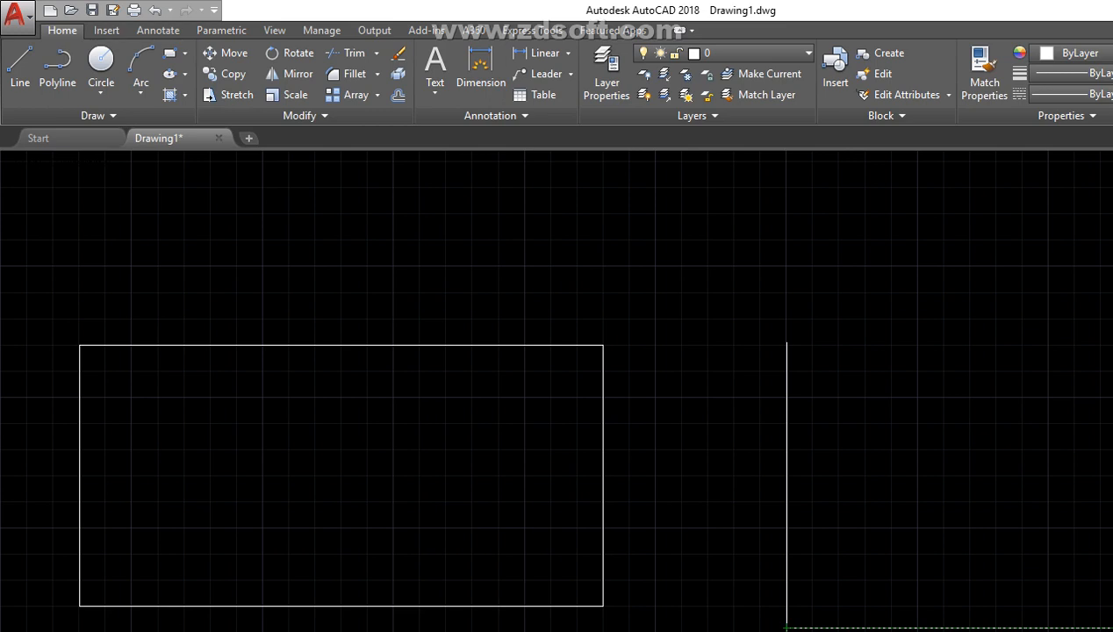
key(Return)
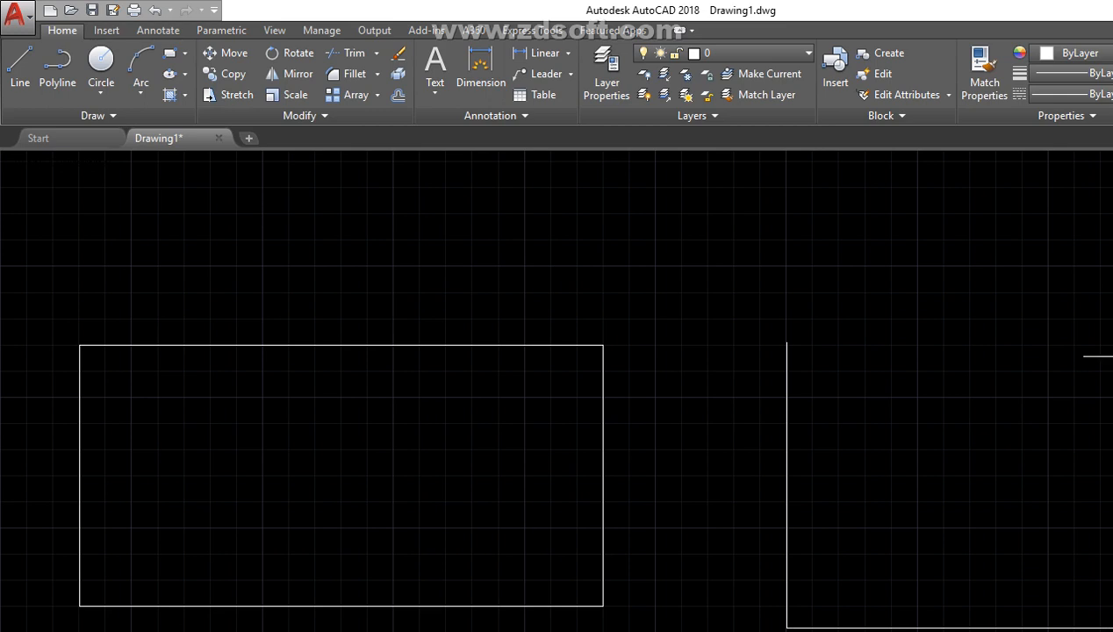
click(787, 342)
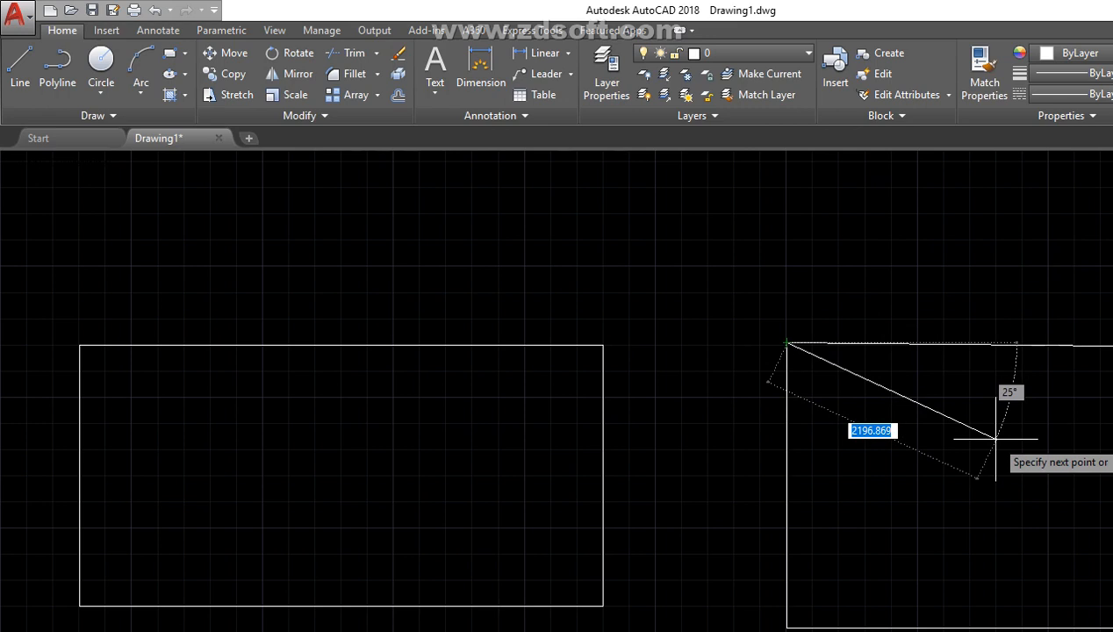
key(Escape)
scroll(1079, 528, down, 2)
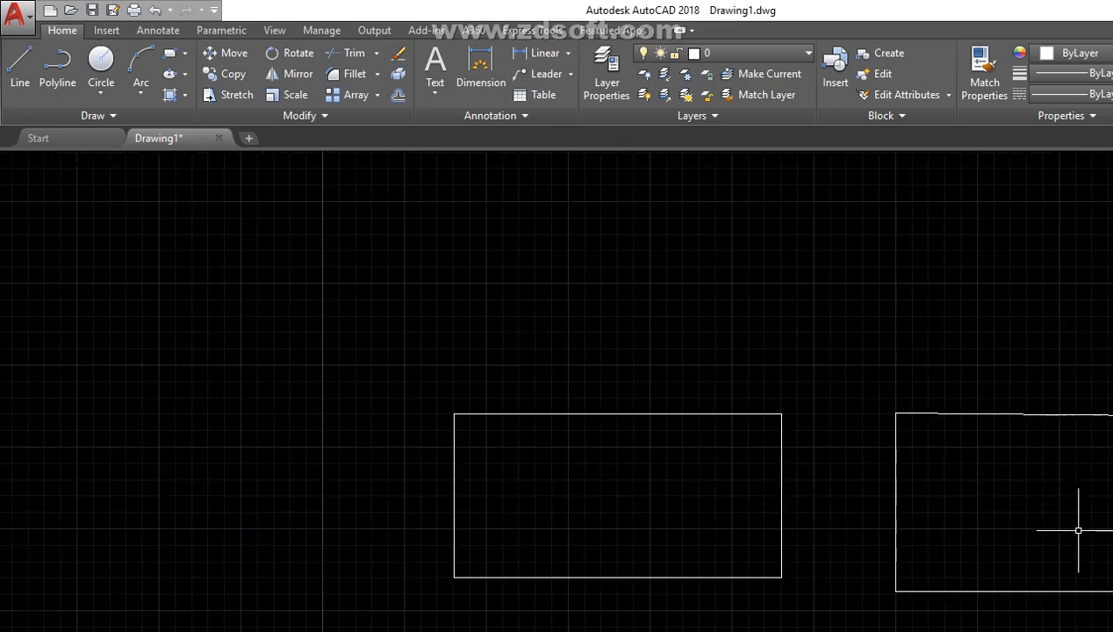